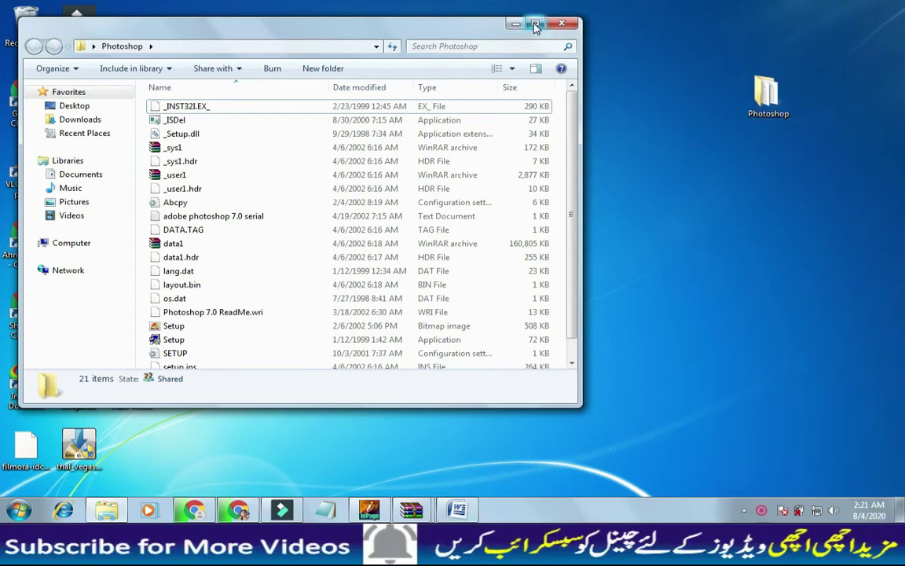
# Step: Maximize the Photoshop installer folder window and select the Setup application
pyautogui.click(534, 22)
pyautogui.moveTo(327, 409); pyautogui.dragTo(114, 247)
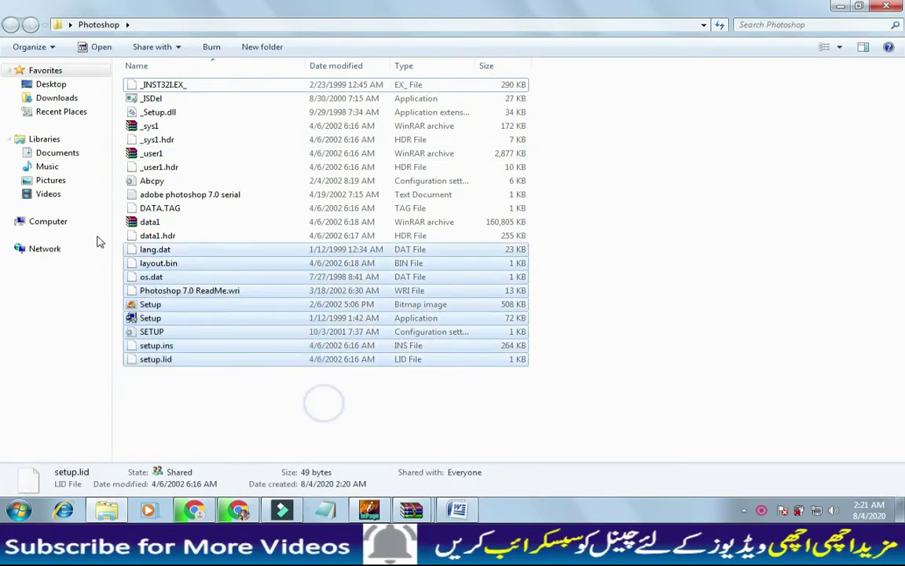
pyautogui.click(223, 415)
pyautogui.rightClick(222, 413)
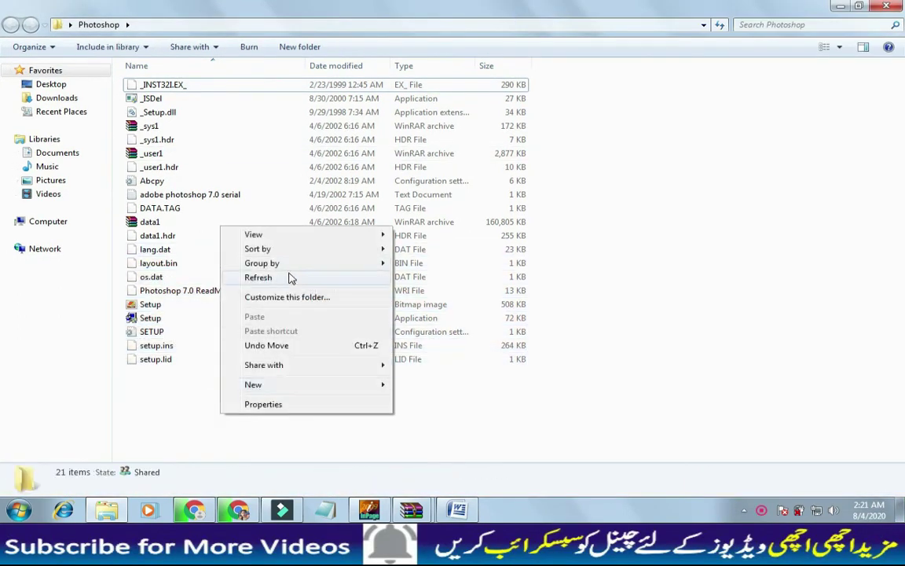
pyautogui.click(291, 277)
pyautogui.click(154, 318)
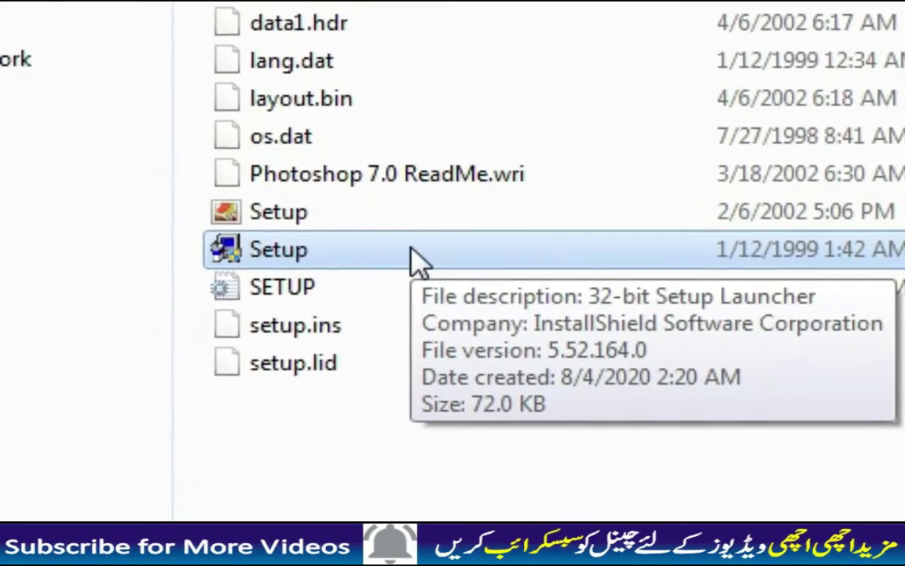
# Step: Launch Setup.exe and wait for the InstallShield wizard to prepare the setup screen
pyautogui.doubleClick(393, 267)
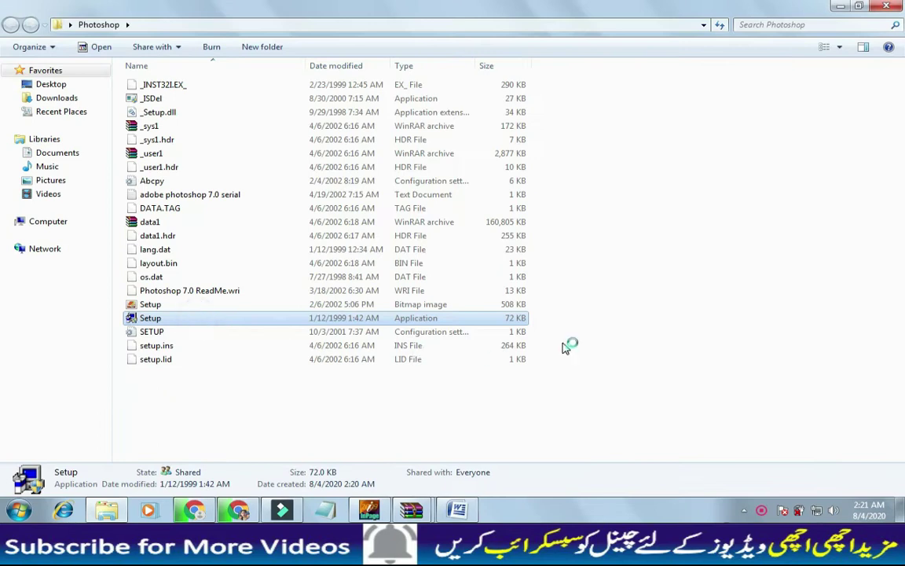
pyautogui.rightClick(761, 511)
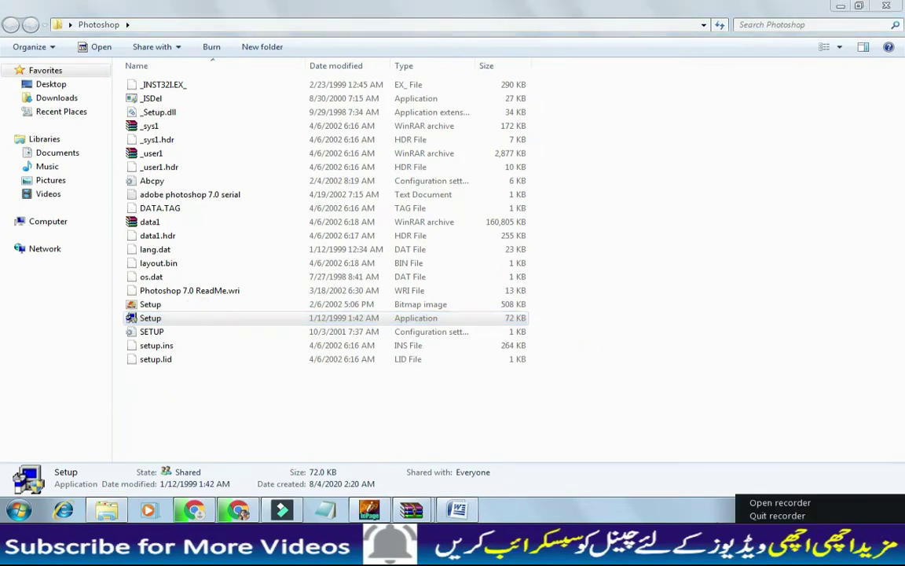
pyautogui.press('Escape')
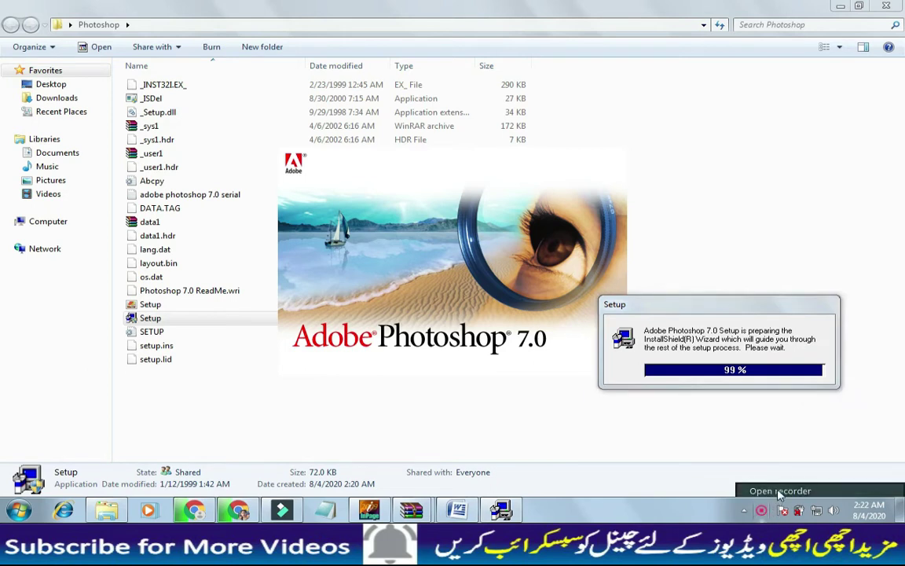
pyautogui.click(763, 512)
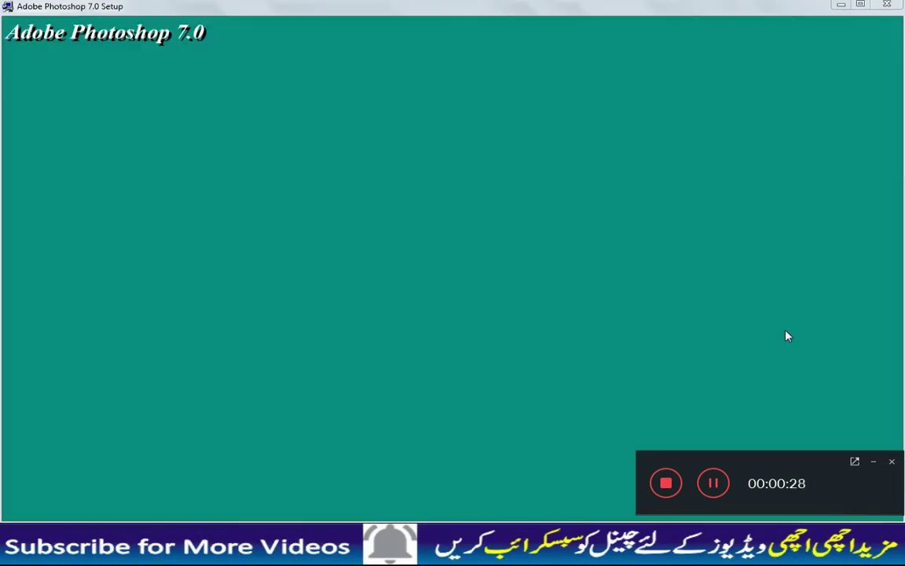
# Step: Get past Welcome, the close-applications notice and the default language, then accept the license agreement
pyautogui.click(520, 363)
pyautogui.click(587, 300)
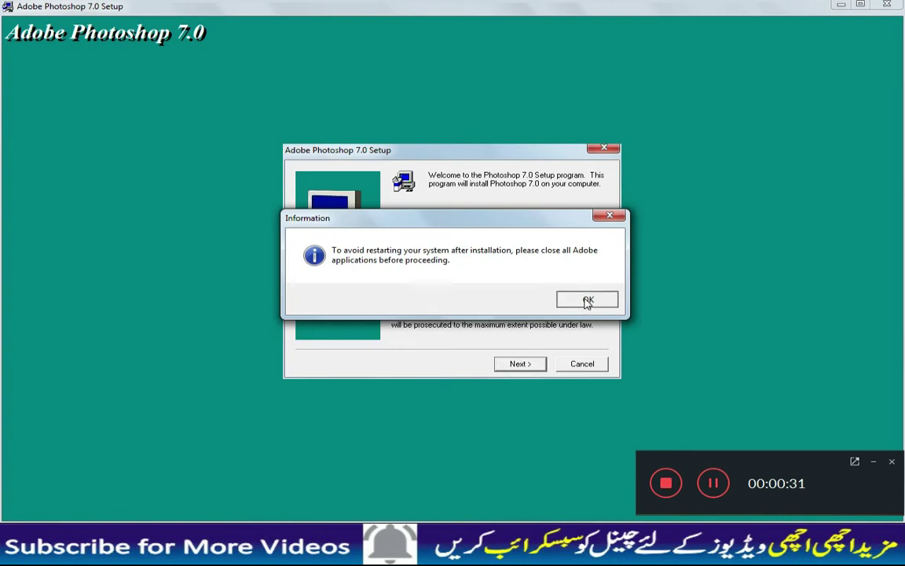
pyautogui.click(520, 366)
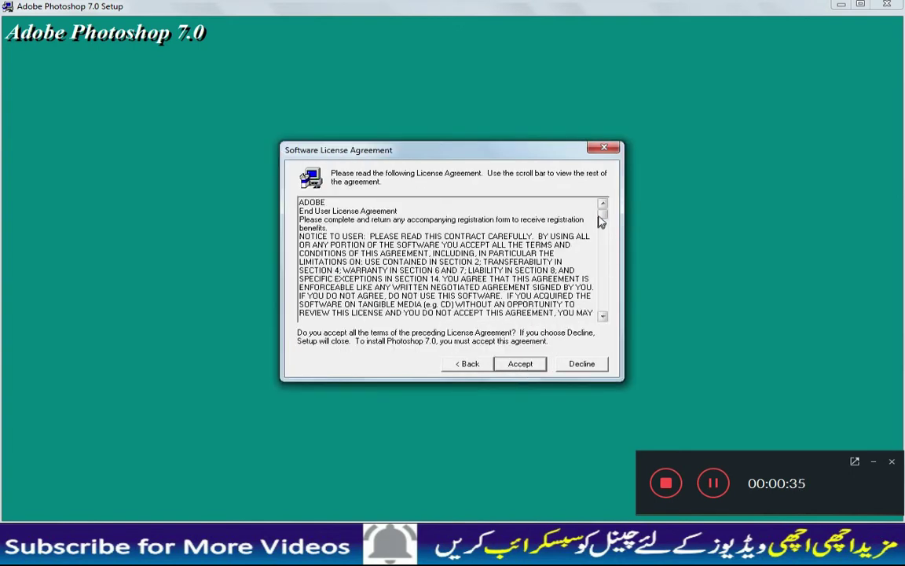
pyautogui.moveTo(603, 214); pyautogui.dragTo(602, 318)
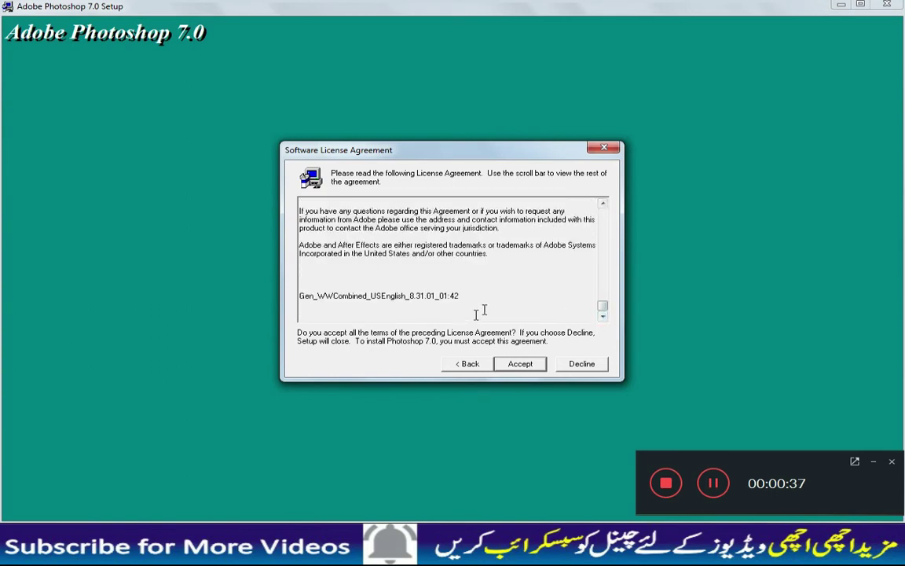
pyautogui.moveTo(342, 211); pyautogui.dragTo(400, 306)
pyautogui.click(512, 368)
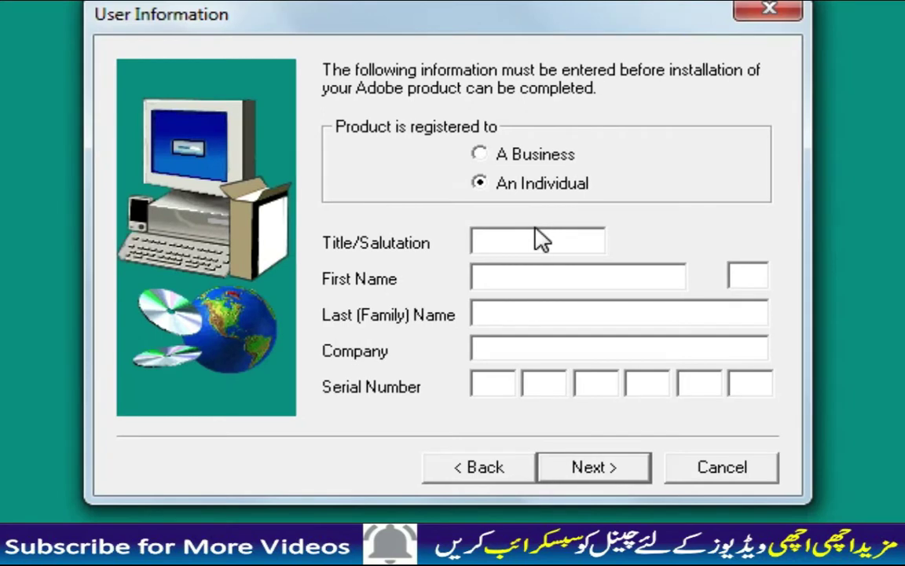
# Step: Enter the user's title and first name, with 6 in the small box beside it
pyautogui.write('ahamd')
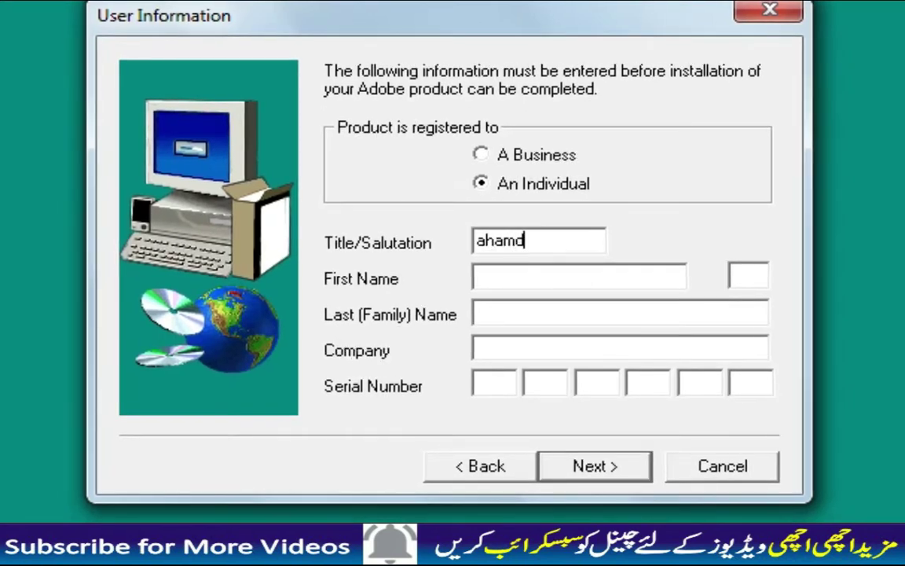
pyautogui.press('Tab')
pyautogui.write('shahab')
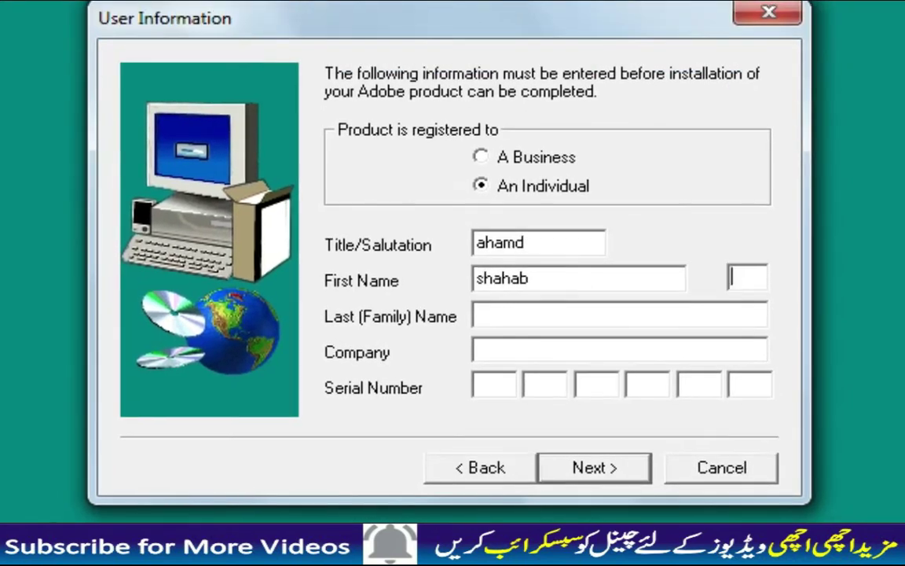
pyautogui.press('Tab')
pyautogui.write('3')
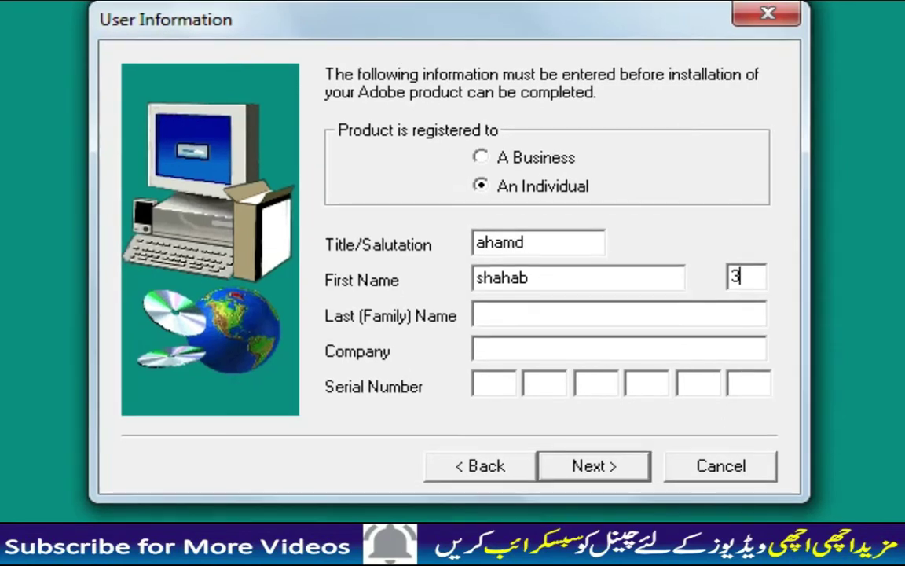
pyautogui.press('BackSpace')
pyautogui.write('6')
pyautogui.press('Tab')
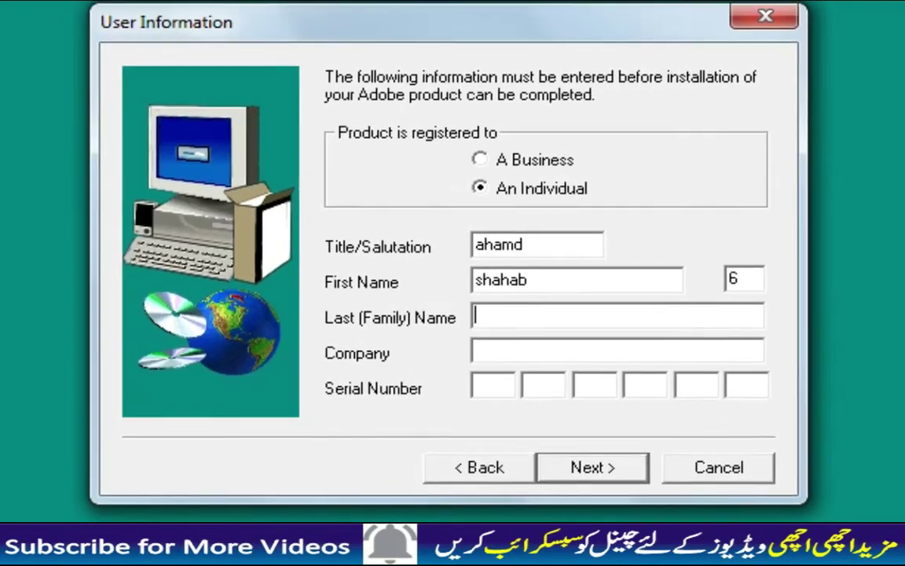
# Step: Enter the user's last name and company name, ending in the first Serial Number box
pyautogui.write('sail printers')
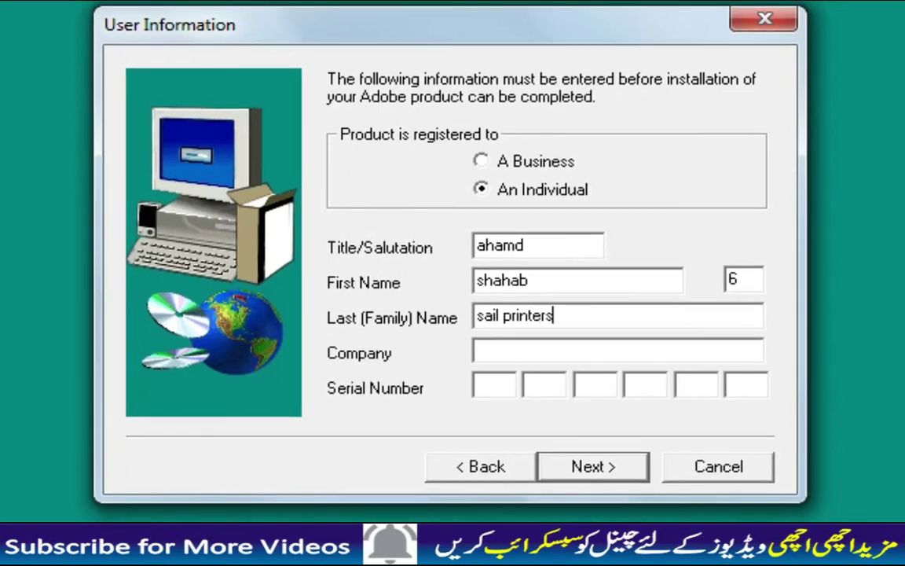
pyautogui.write(' shab')
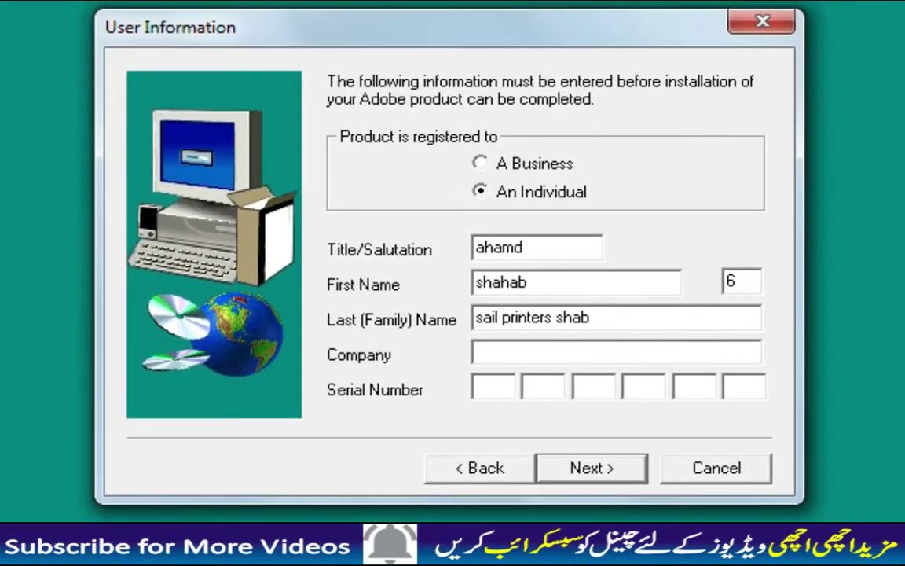
pyautogui.press('Tab')
pyautogui.write('s')
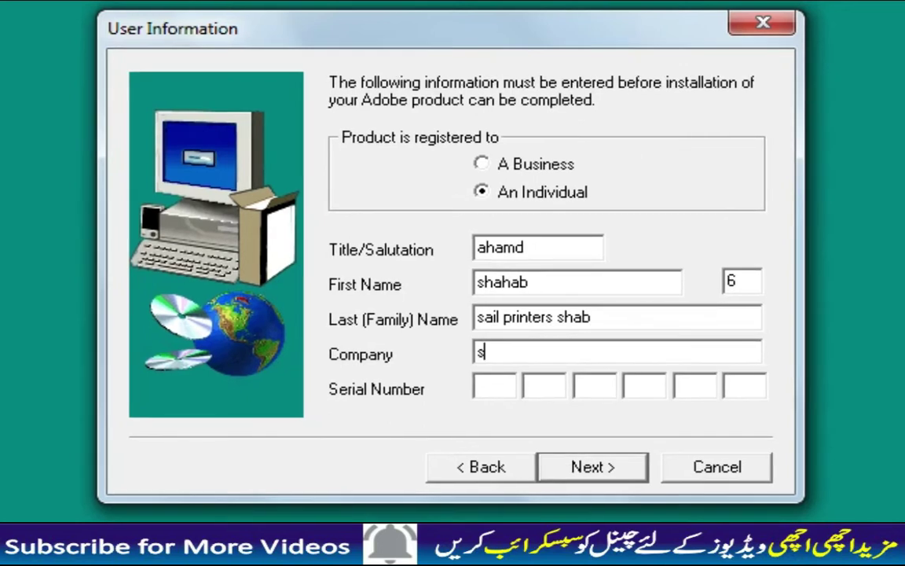
pyautogui.write('i')
pyautogui.press('BackSpace')
pyautogui.write('ail print')
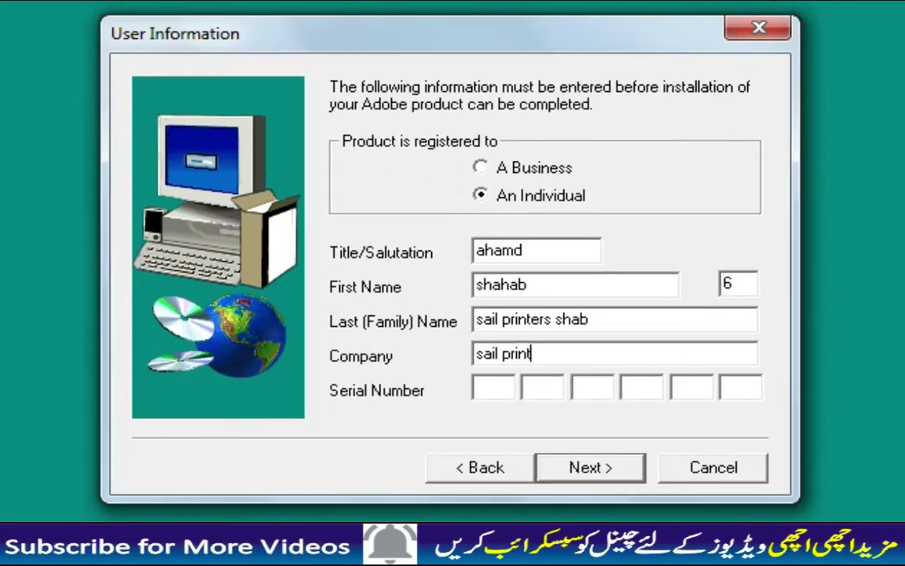
pyautogui.write('ers shabqdar')
pyautogui.press('BackSpace')
pyautogui.press('BackSpace')
pyautogui.press('BackSpace')
pyautogui.write('adar charsadda')
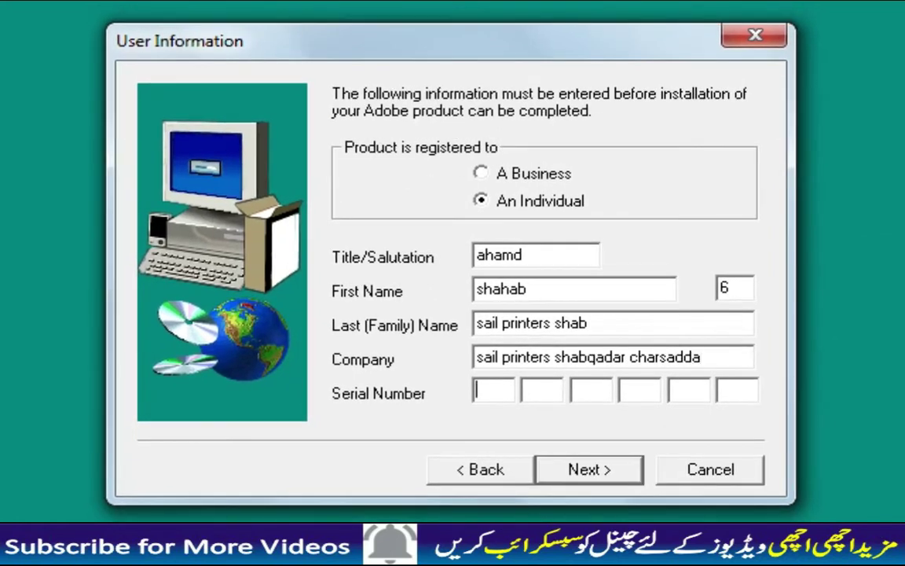
pyautogui.press('Tab')
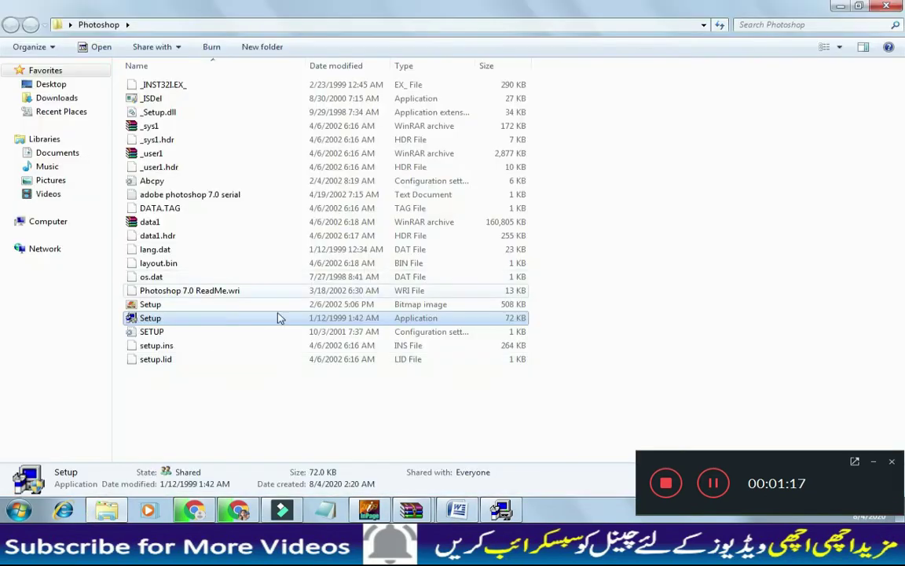
# Step: Copy the serial number from the adobe photoshop 7.0 serial file in Notepad and return to Setup
pyautogui.doubleClick(171, 195)
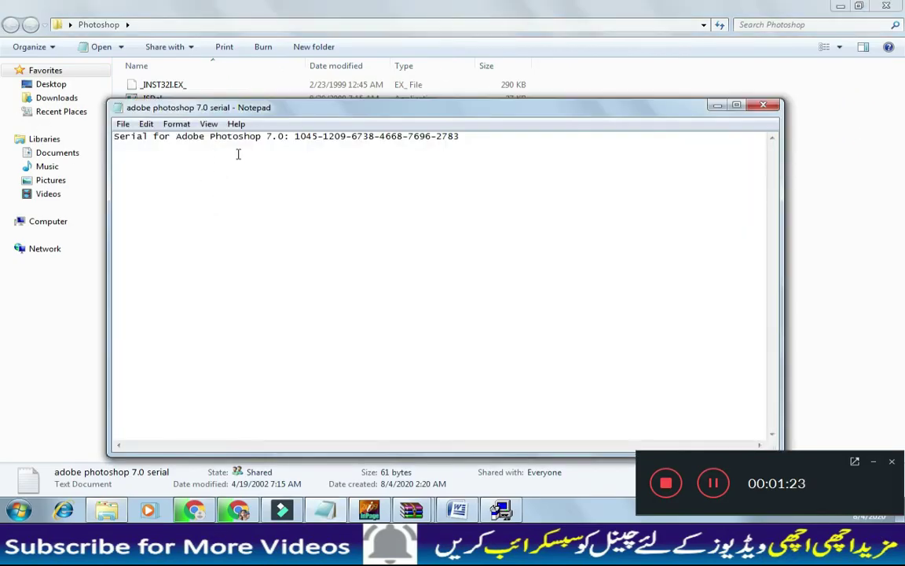
pyautogui.moveTo(295, 136); pyautogui.dragTo(464, 137)
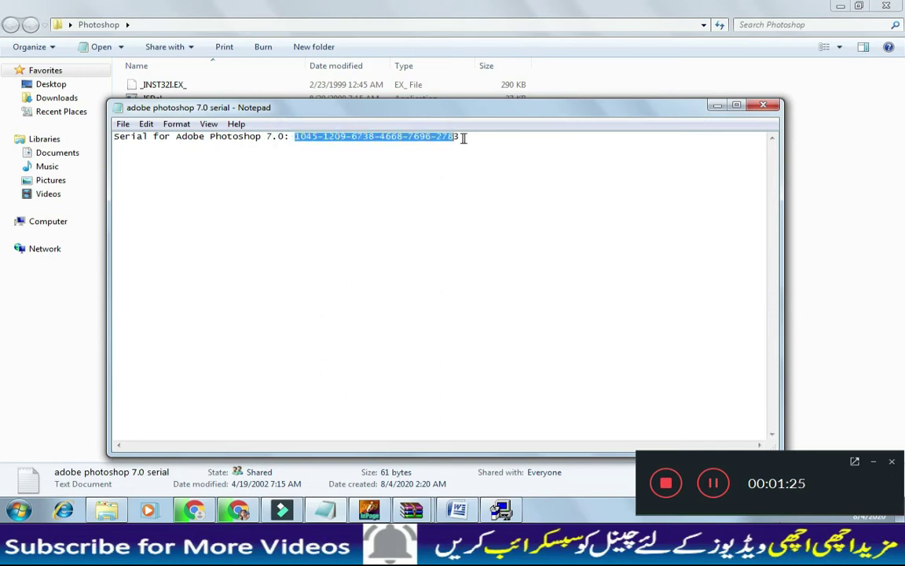
pyautogui.rightClick(377, 137)
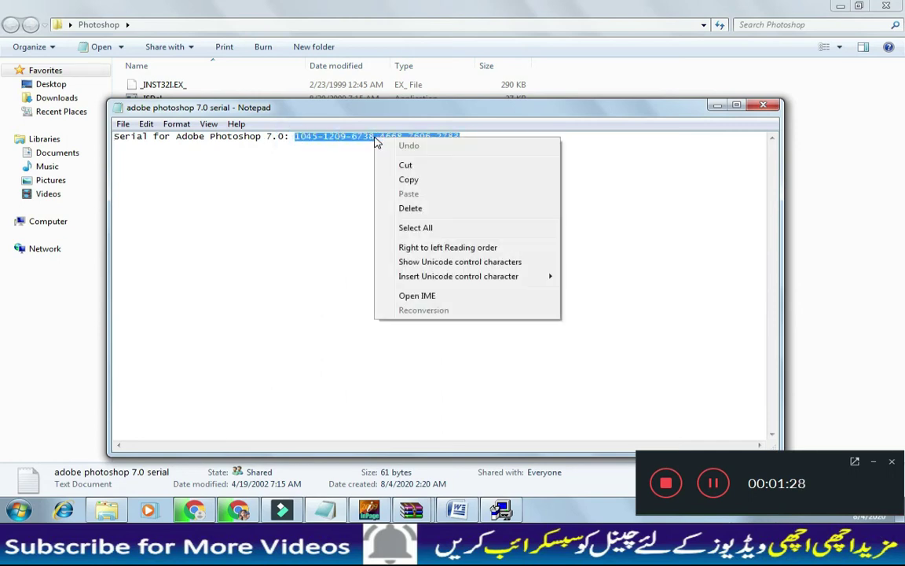
pyautogui.click(415, 180)
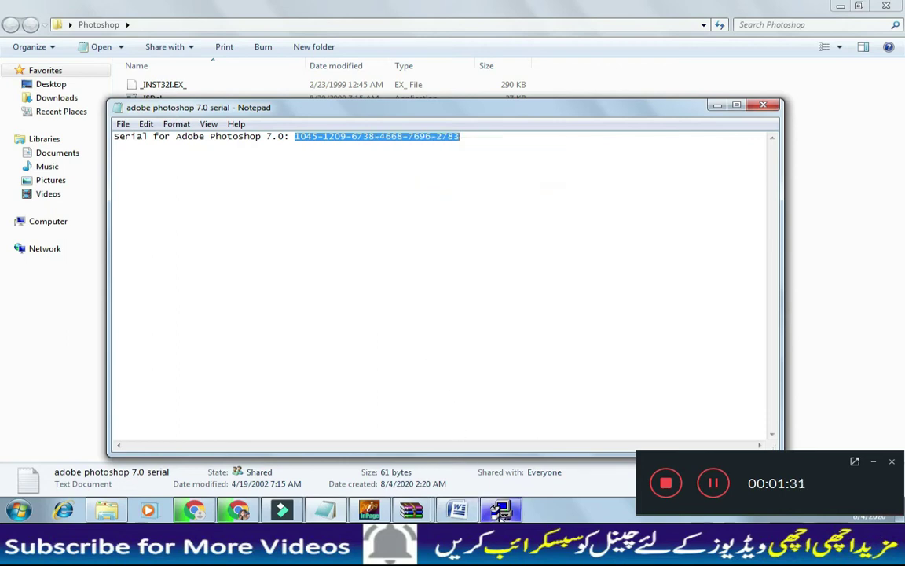
pyautogui.click(500, 513)
pyautogui.click(474, 324)
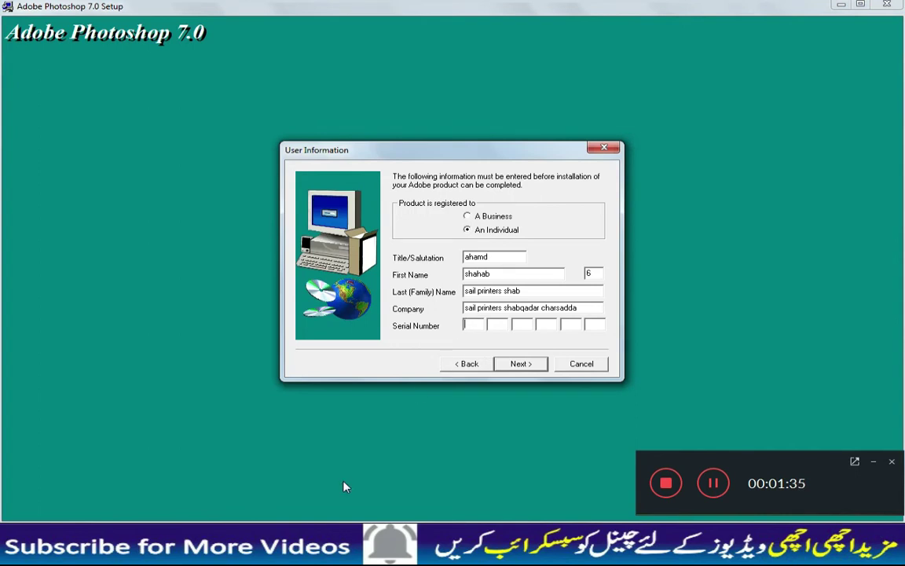
# Step: Paste the copied serial number into the form and confirm the registration details
pyautogui.rightClick(472, 326)
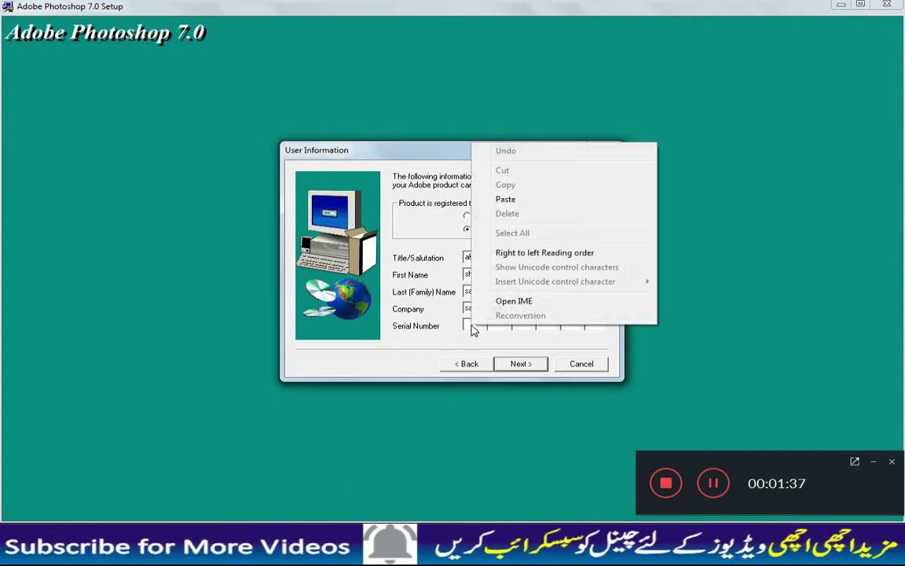
pyautogui.click(500, 201)
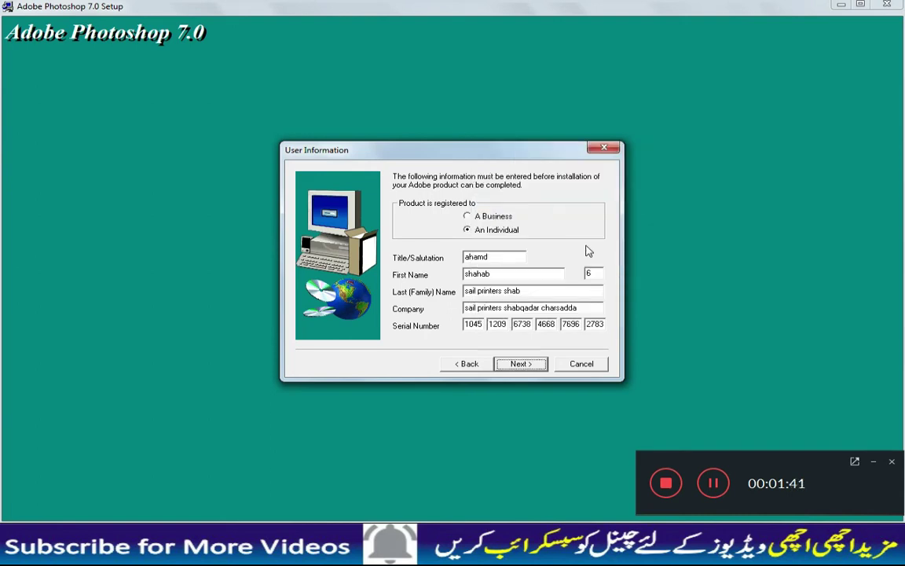
pyautogui.click(520, 365)
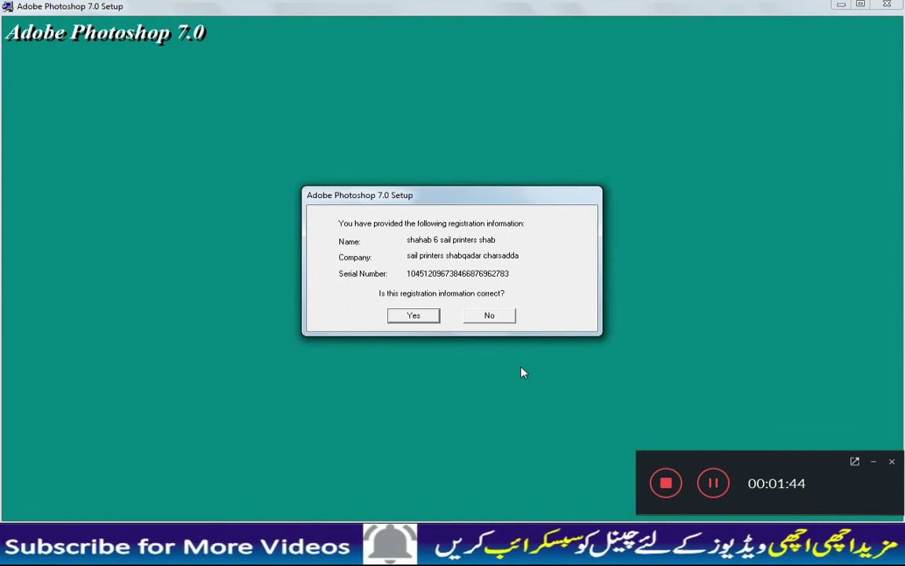
pyautogui.click(416, 316)
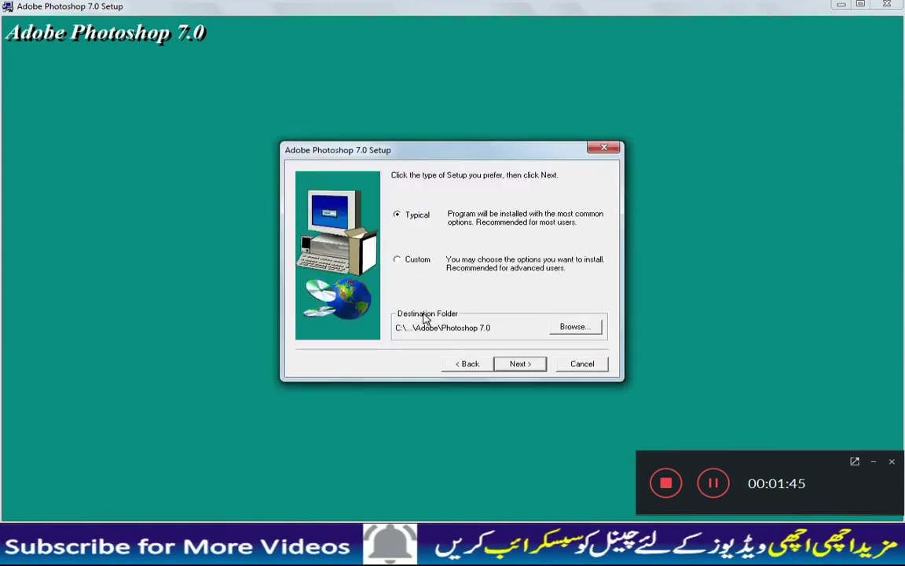
# Step: Accept Typical installation and default file-type associations, and start copying files
pyautogui.click(515, 370)
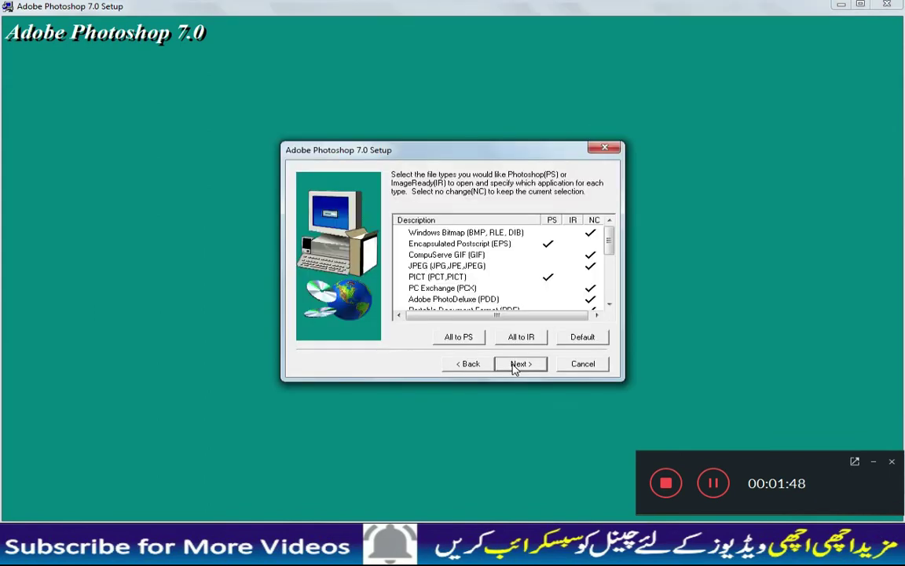
pyautogui.click(515, 370)
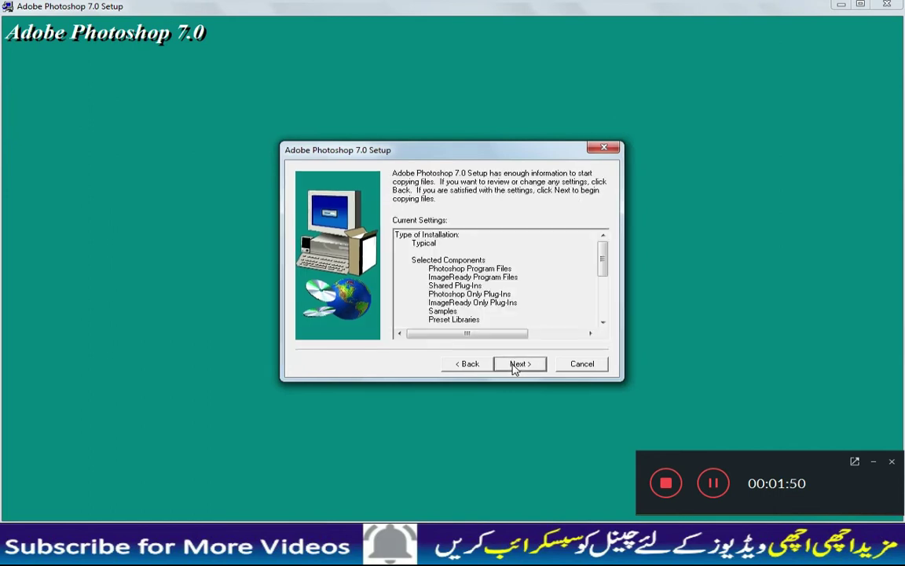
pyautogui.moveTo(466, 333); pyautogui.dragTo(523, 333)
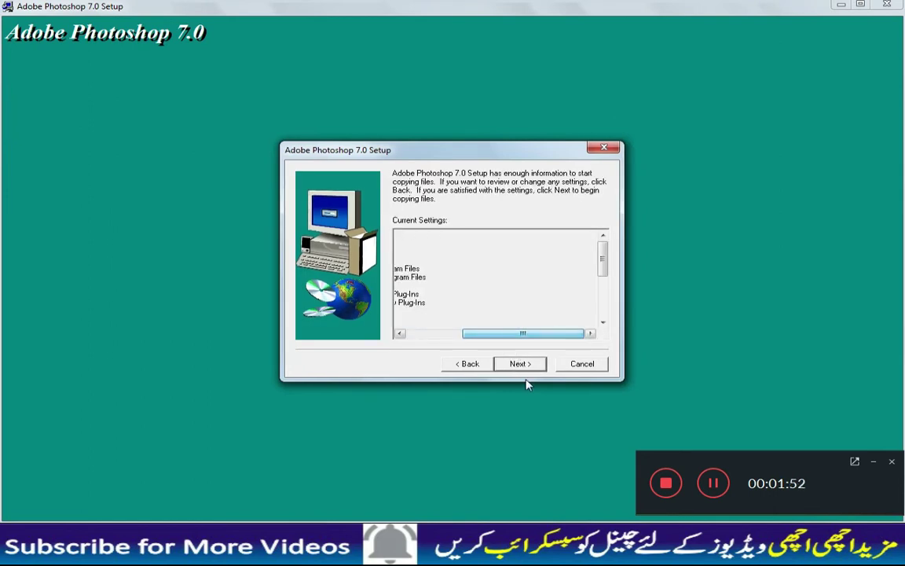
pyautogui.click(519, 366)
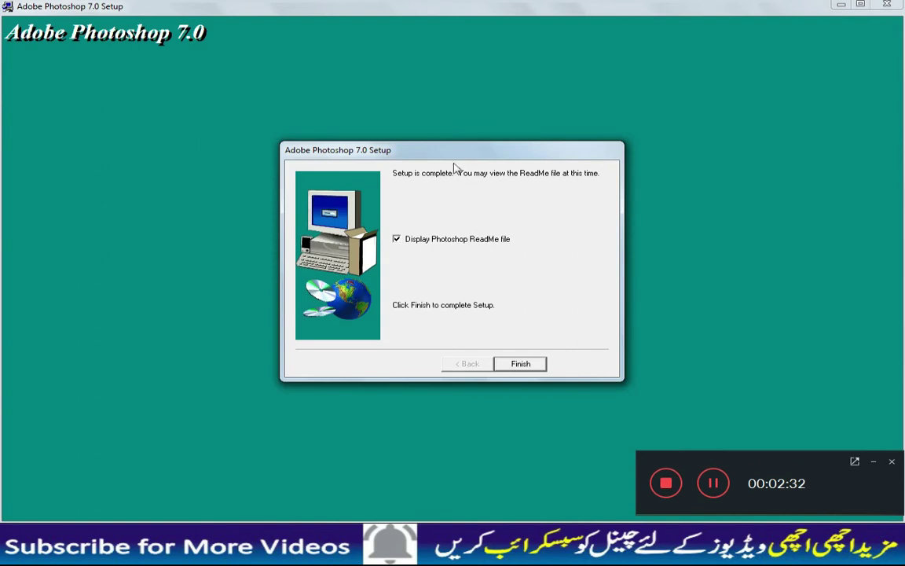
# Step: Finish setup with the ReadMe display option checked and dismiss the thank-you message
pyautogui.moveTo(455, 150); pyautogui.dragTo(602, 81)
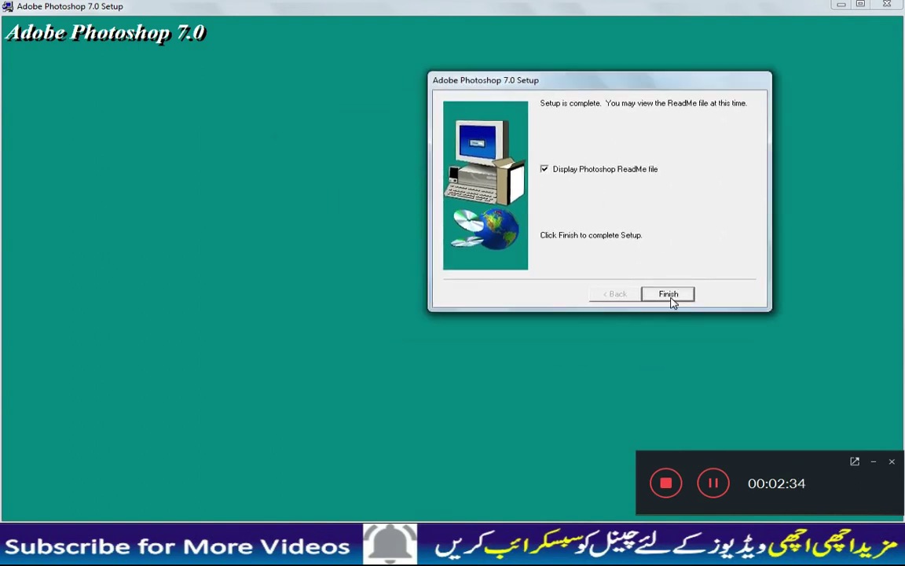
pyautogui.click(671, 297)
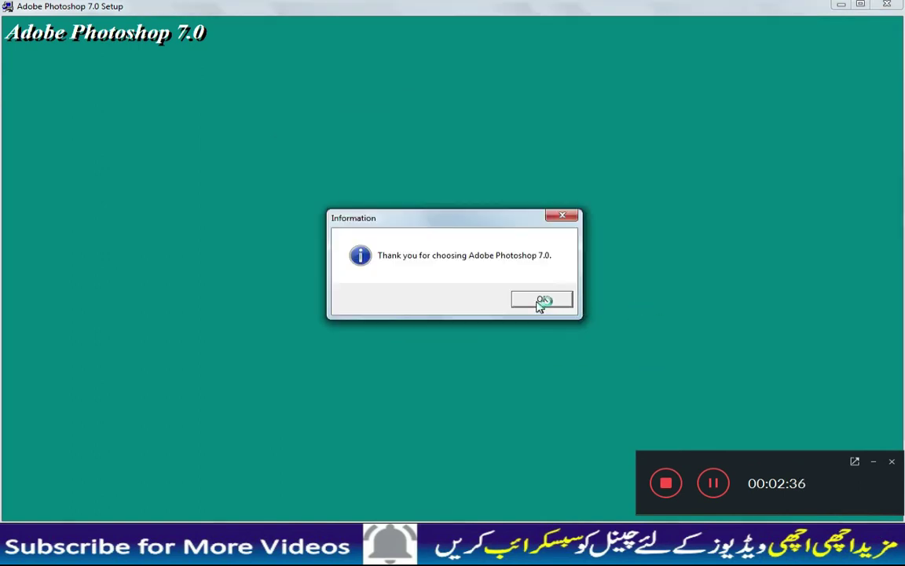
pyautogui.click(542, 302)
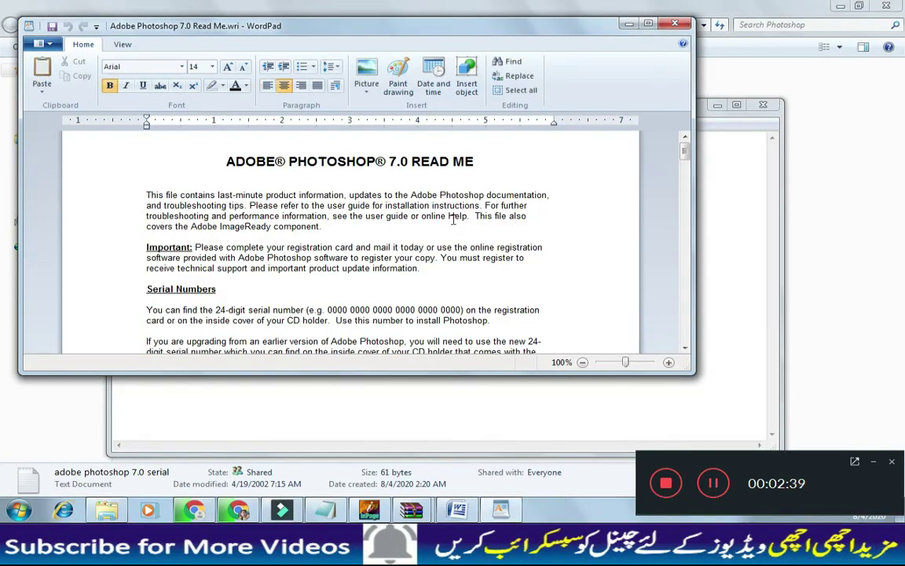
# Step: Launch Adobe Photoshop 7.0 from the Start menu's All Programs list
pyautogui.scroll(-5, 453, 221)
pyautogui.scroll(5, 453, 220)
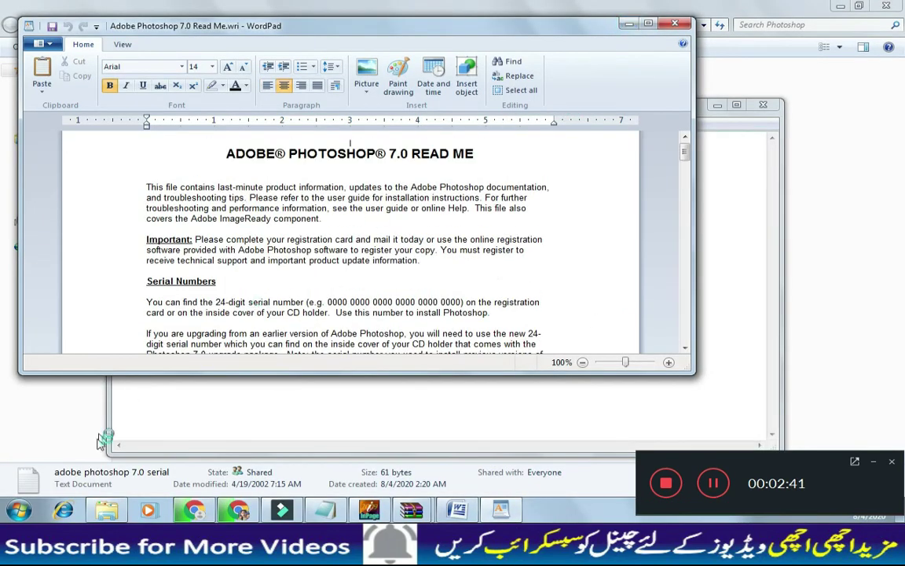
pyautogui.press('super')
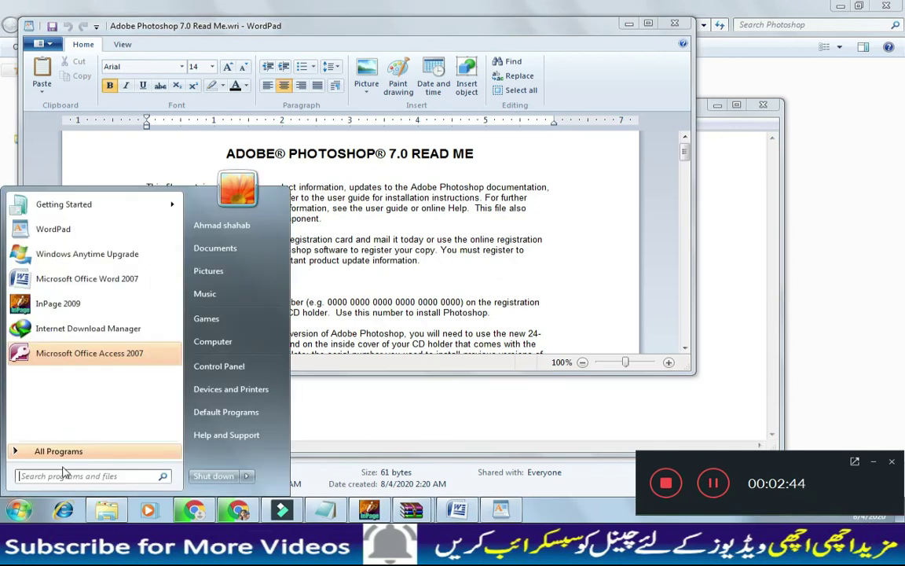
pyautogui.click(44, 451)
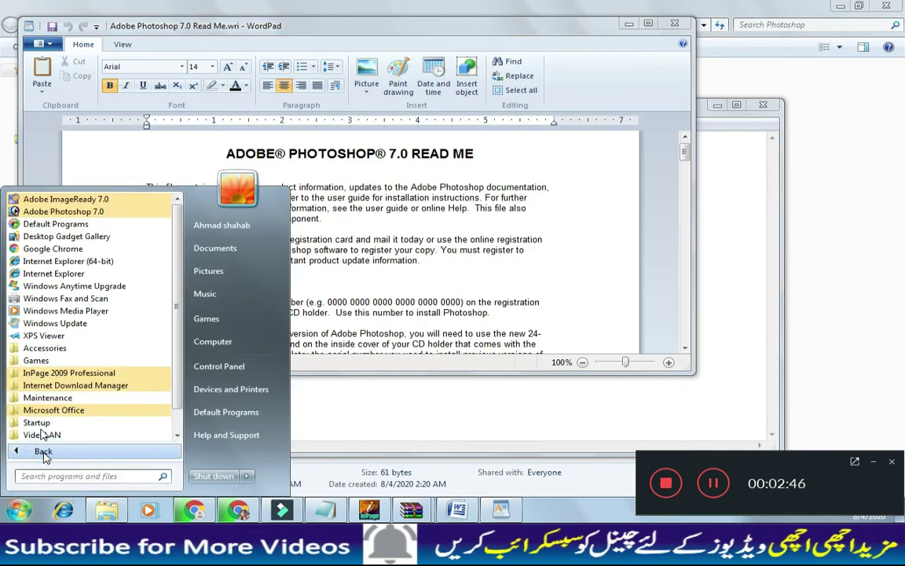
pyautogui.click(59, 213)
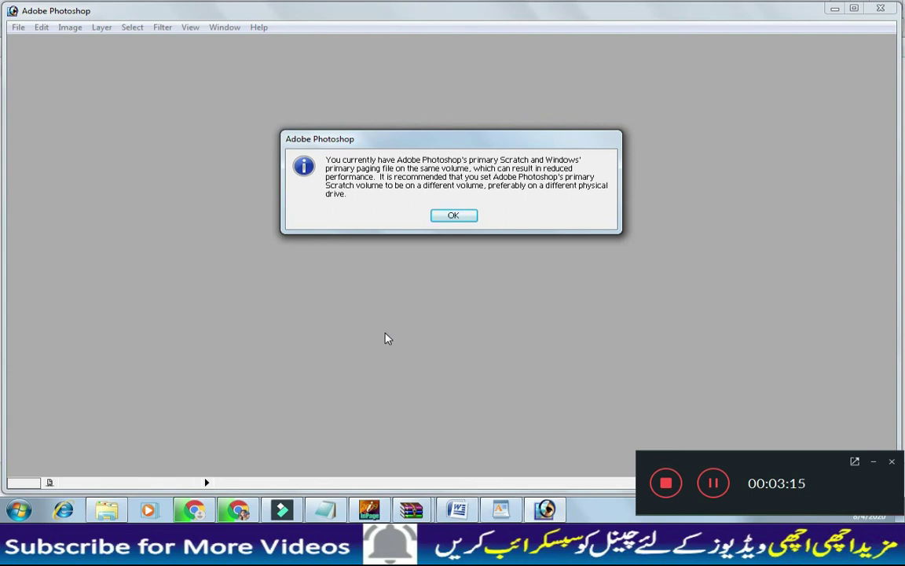
# Step: Dismiss the scratch-disk warning, registration prompt and Color Settings dialog
pyautogui.click(454, 215)
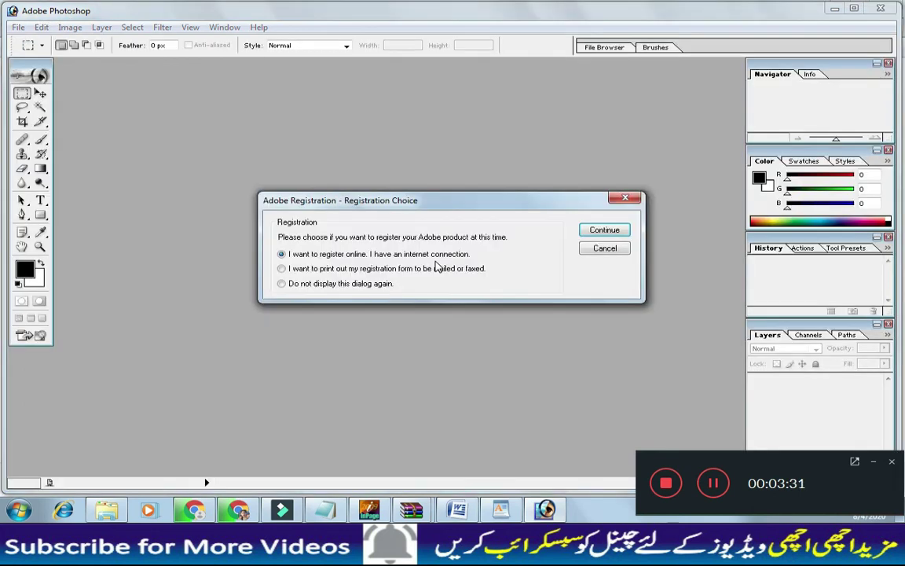
pyautogui.click(609, 228)
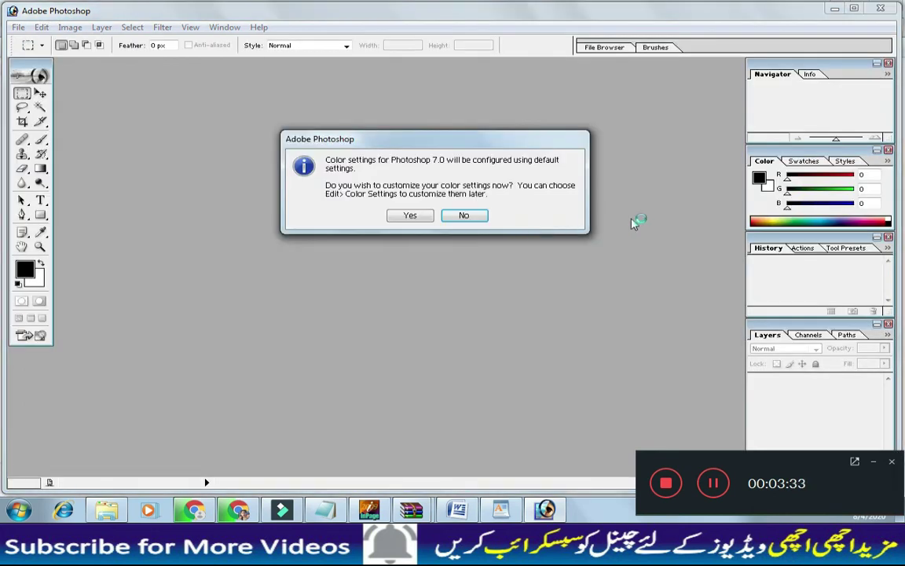
pyautogui.click(412, 215)
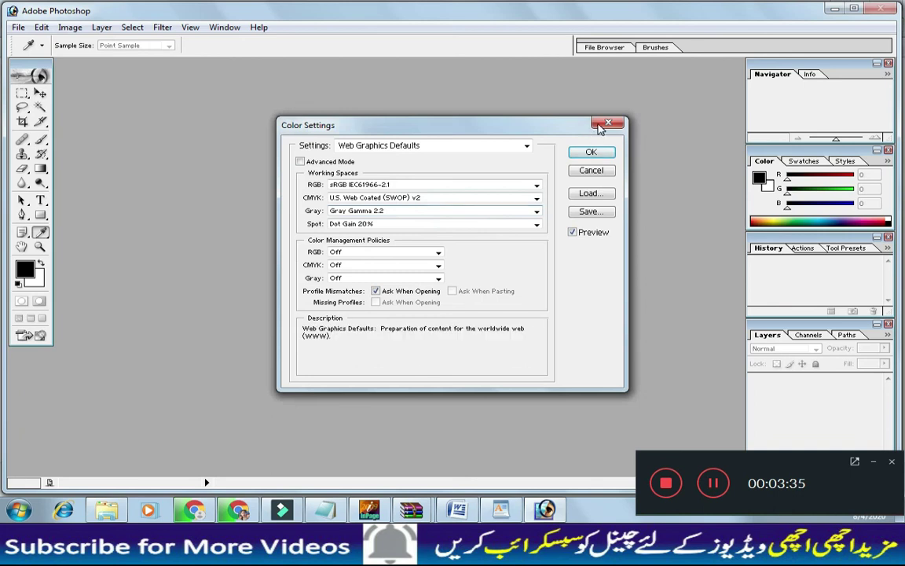
pyautogui.click(608, 121)
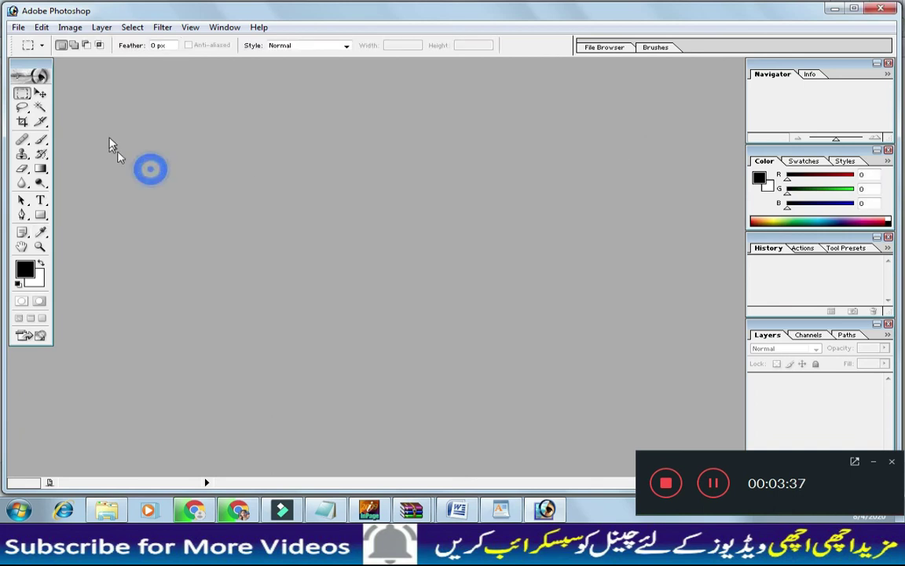
# Step: Bring up Photoshop's Open dialog showing the My Documents folder
pyautogui.click(182, 170)
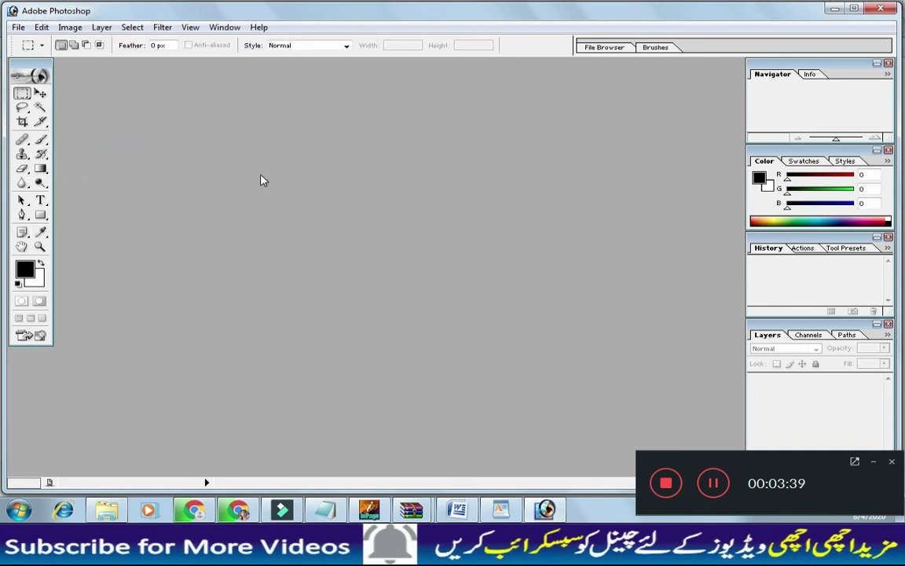
pyautogui.click(296, 174)
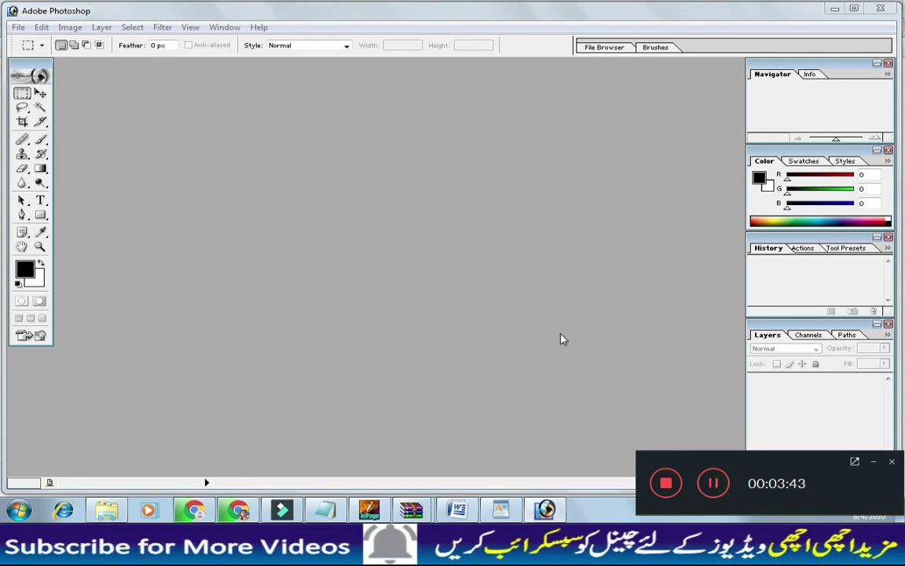
pyautogui.doubleClick(313, 216)
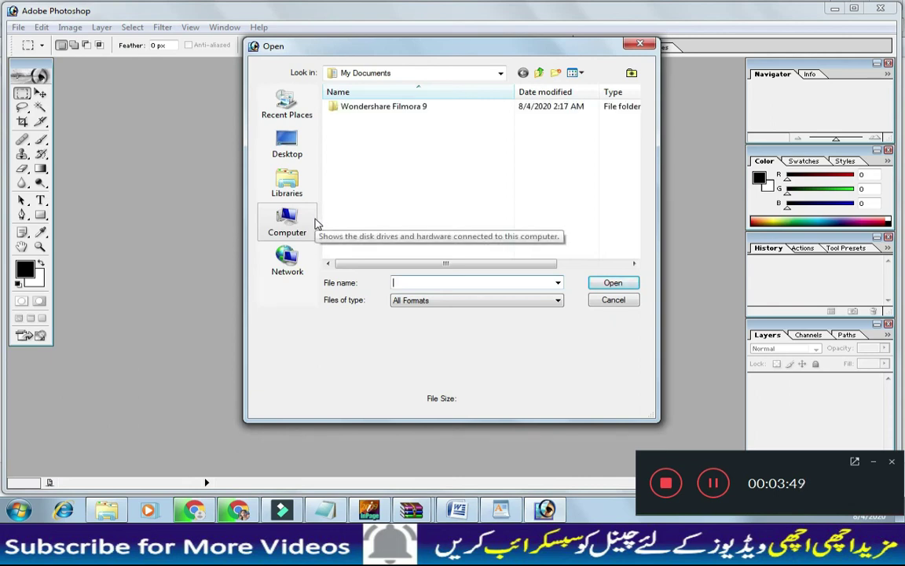
pyautogui.click(287, 143)
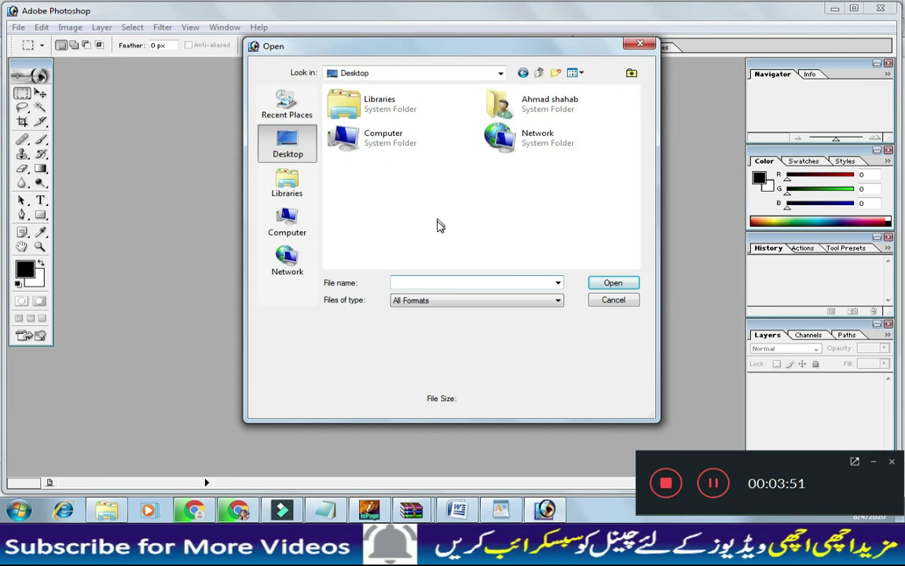
pyautogui.click(542, 206)
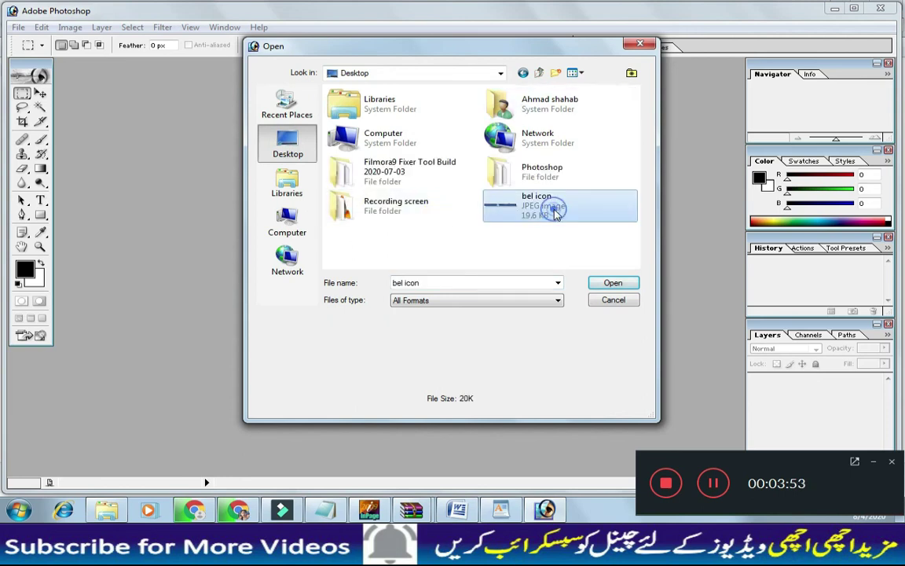
pyautogui.click(617, 299)
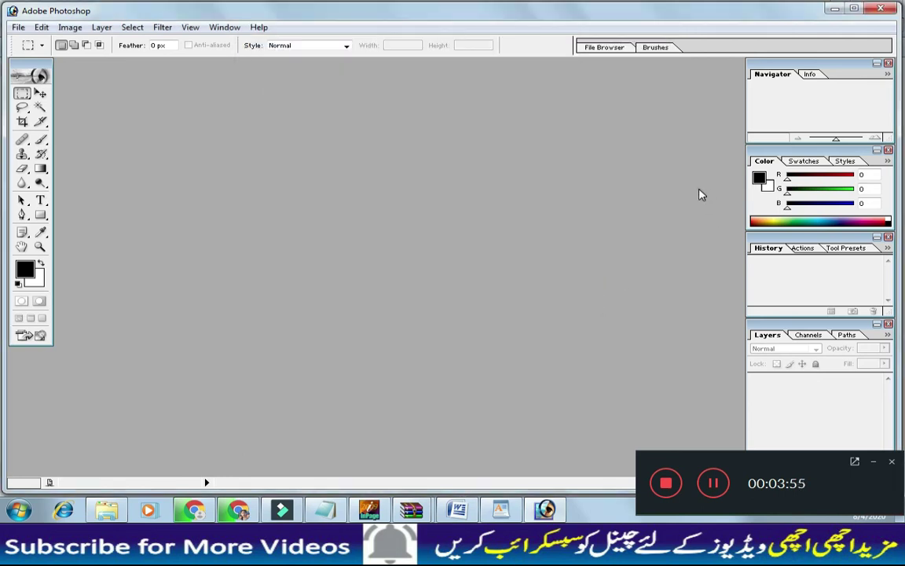